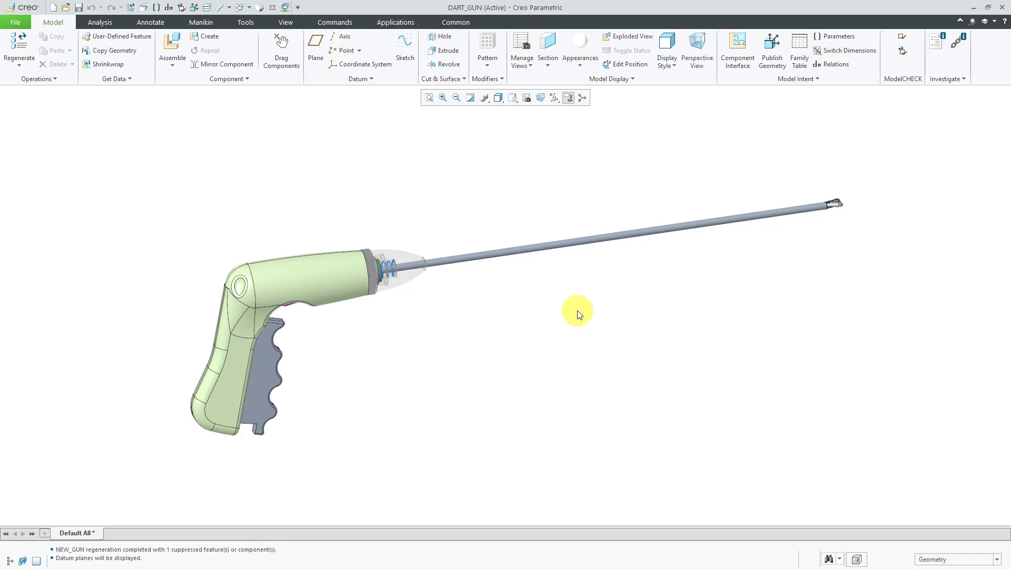
Switch the ribbon to the Tools tab for the open DART_GUN assembly.
left_click(250, 23)
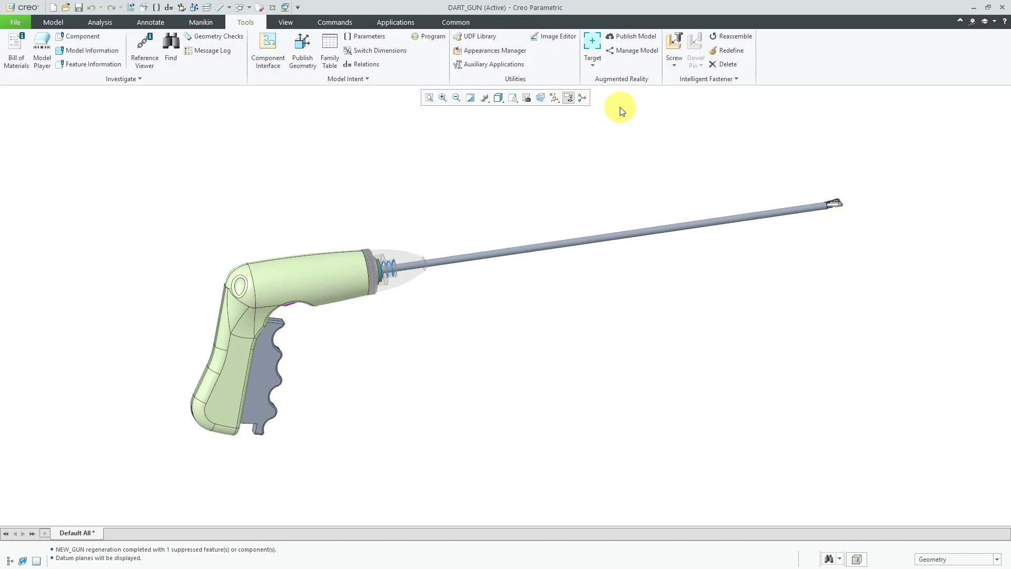
List the Augmented Reality Target choices: Spatial Target and ThingMark.
left_click(597, 64)
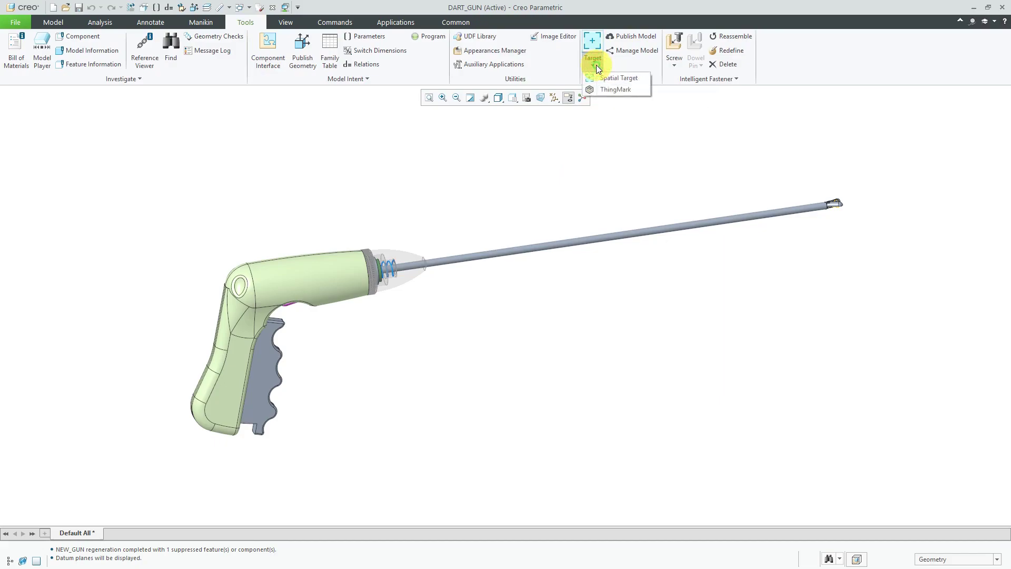
Drag a Spatial Target plane under the dart gun to Bottom-plane distance 4.36, named SpatialTarget_1.
left_click(634, 77)
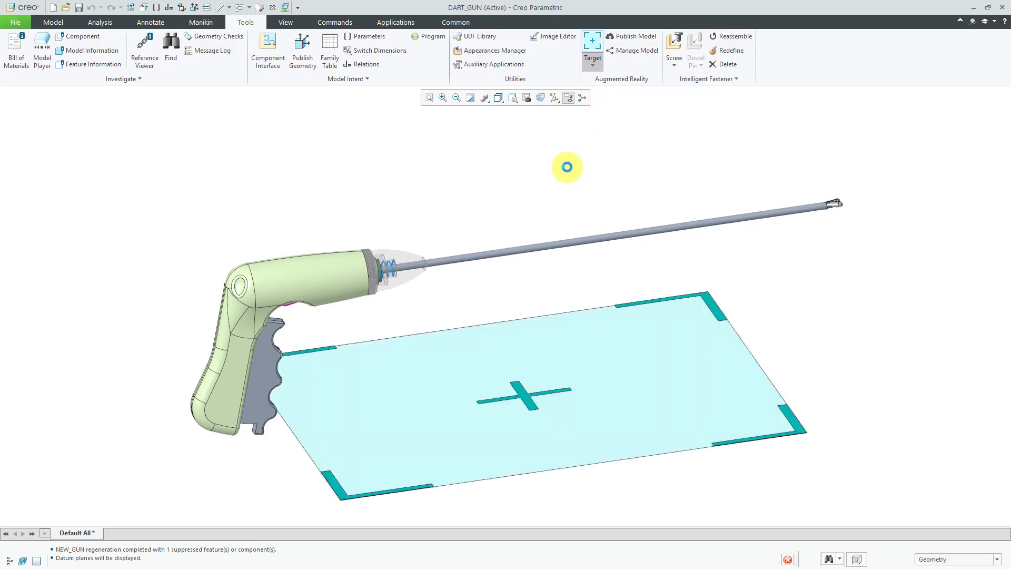
middle_click_drag(514, 221, 527, 238)
left_click_drag(548, 366, 393, 365)
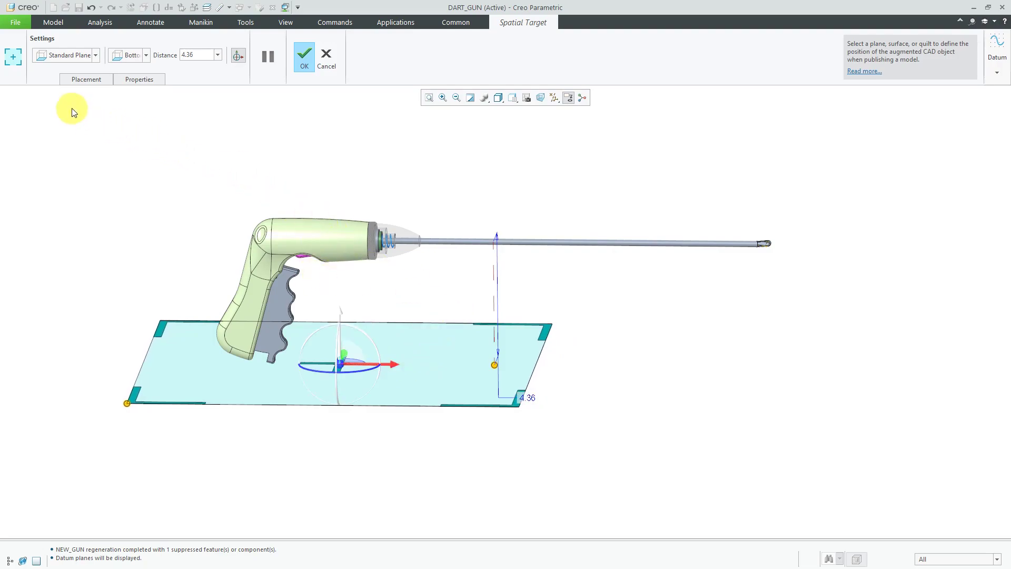
left_click(94, 55)
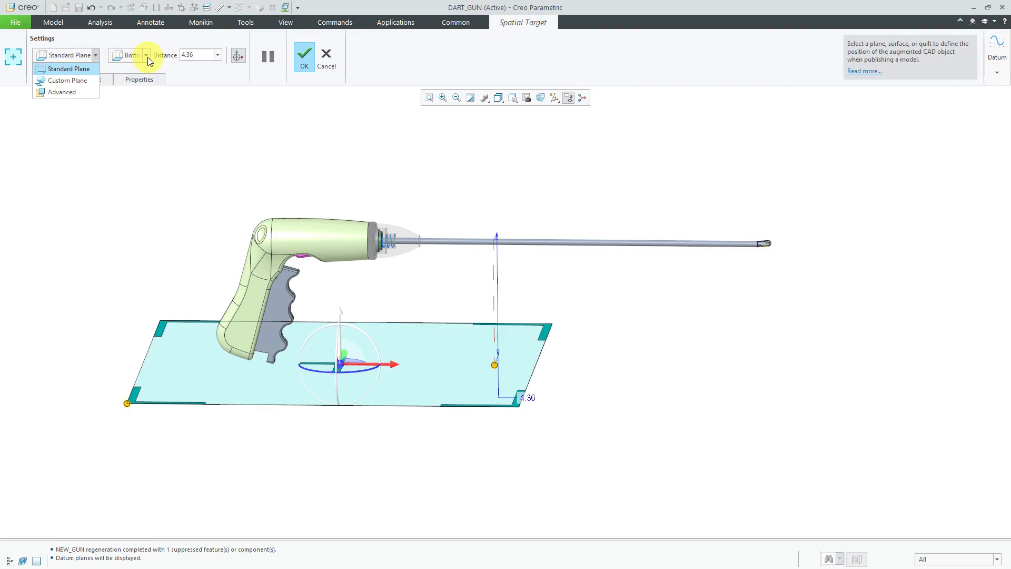
left_click(162, 124)
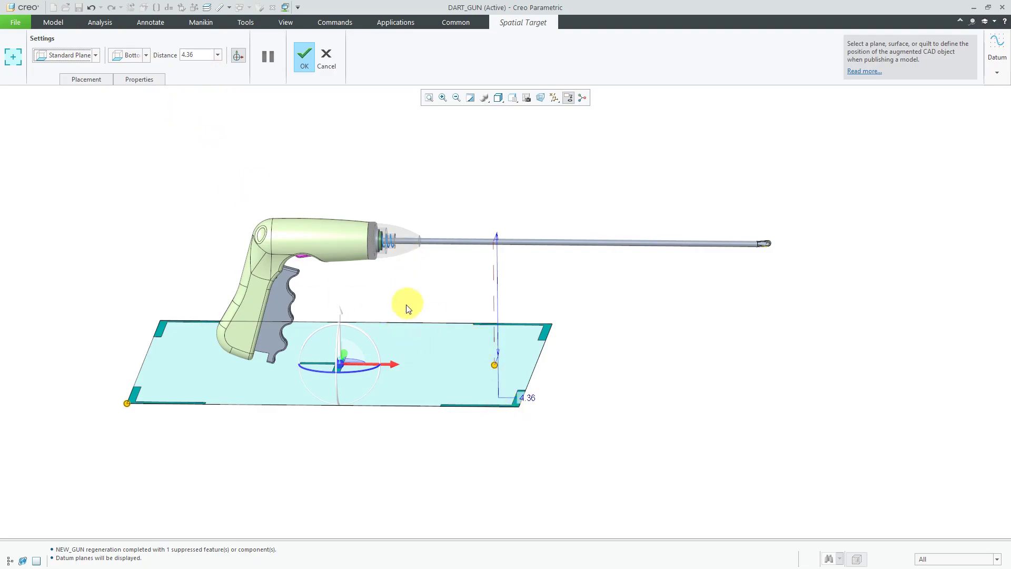
left_click(89, 81)
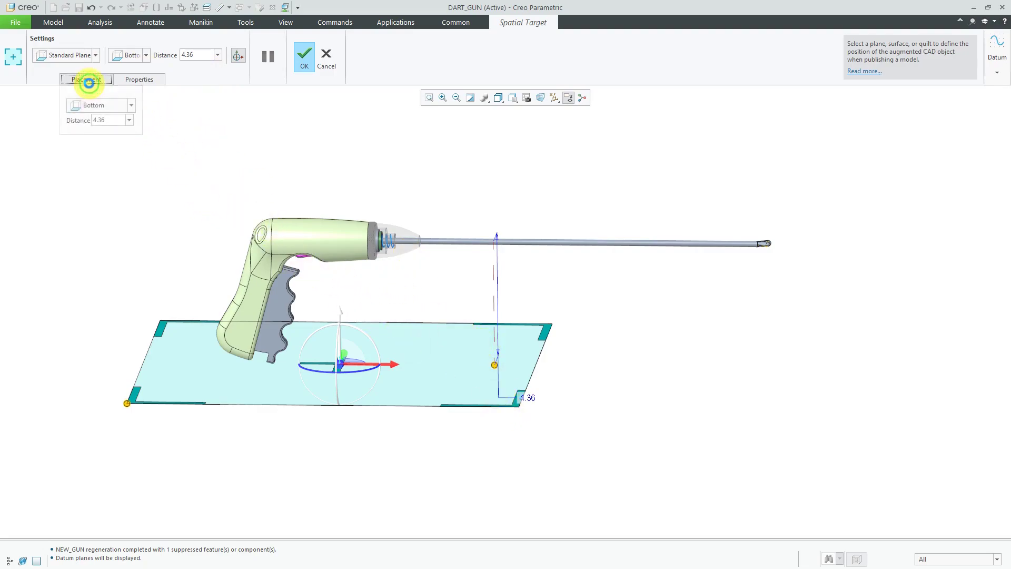
left_click(142, 81)
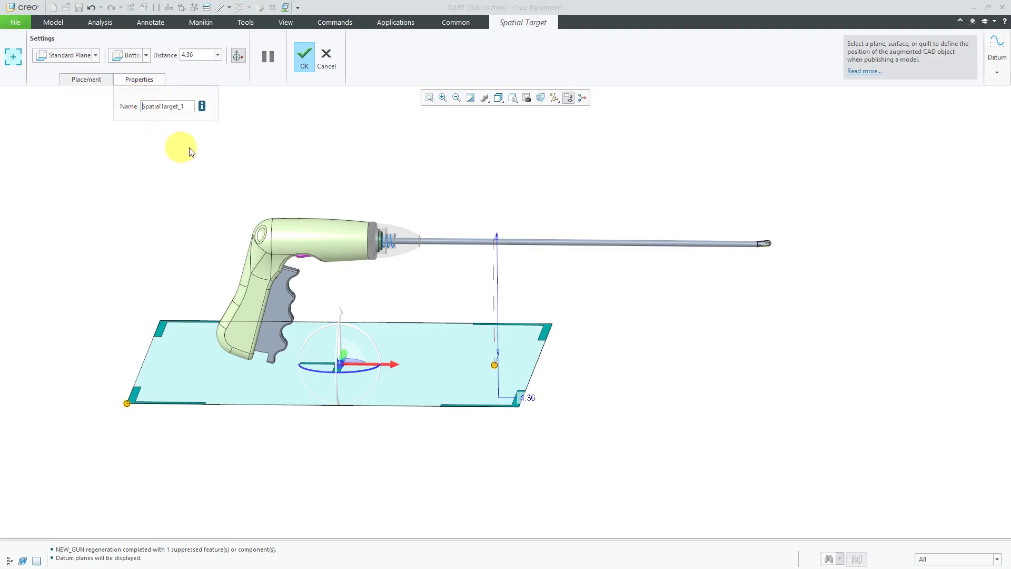
Create the target and publish DART_GUN as a High-quality, Personal AR experience on SpatialTarget_1.
left_click(305, 63)
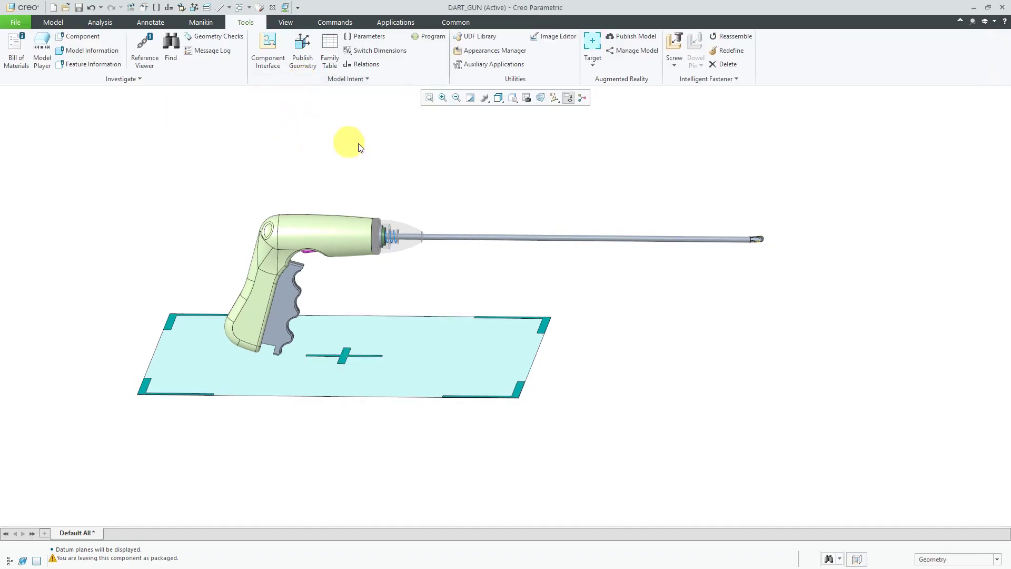
left_click(634, 36)
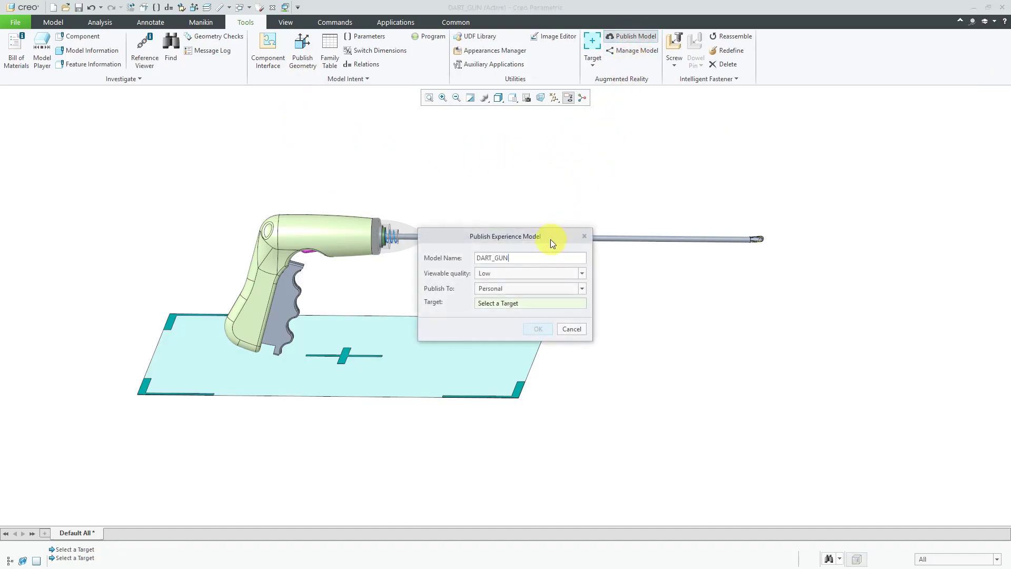
left_click(583, 272)
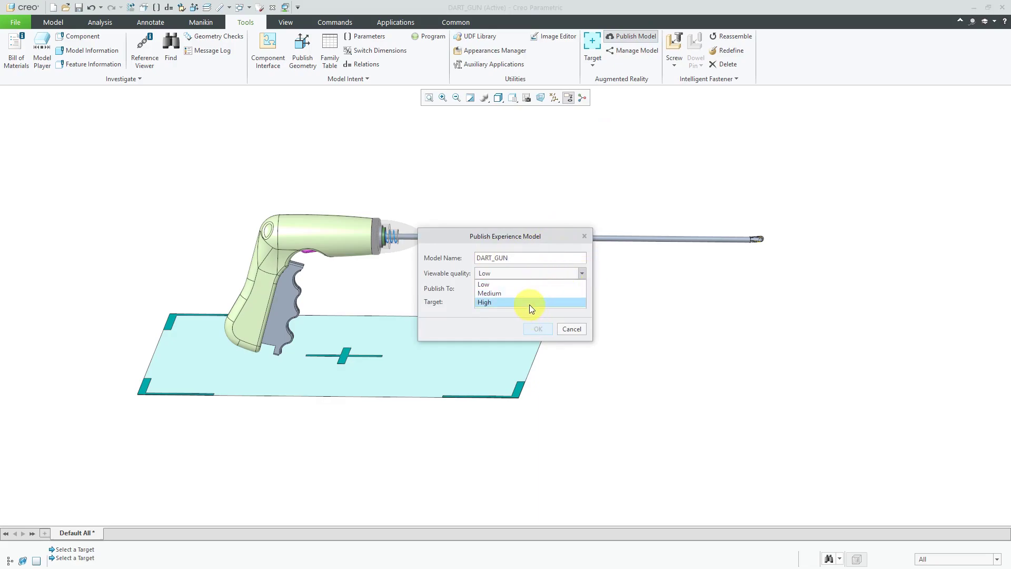
left_click(530, 303)
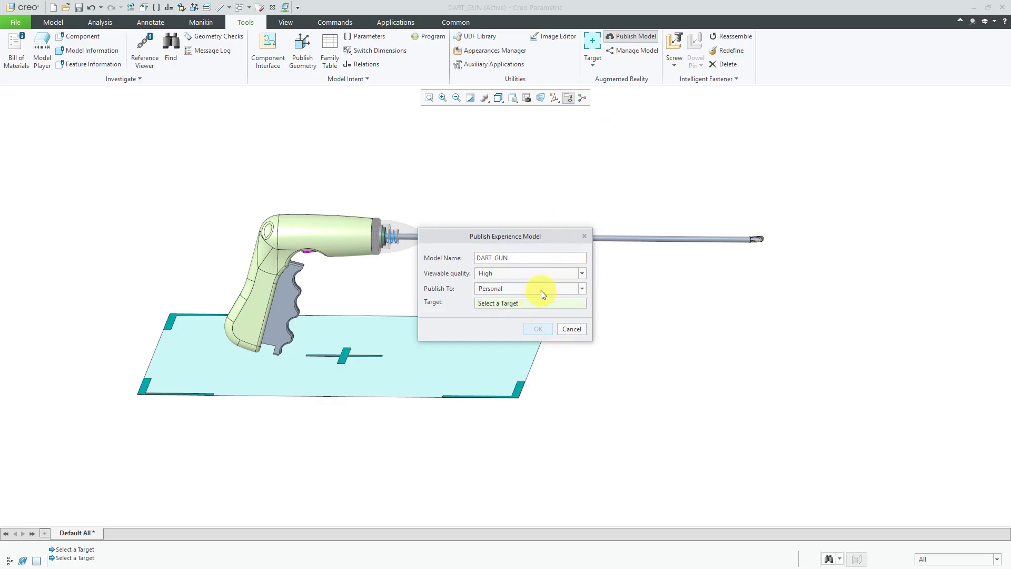
left_click(542, 290)
left_click(541, 289)
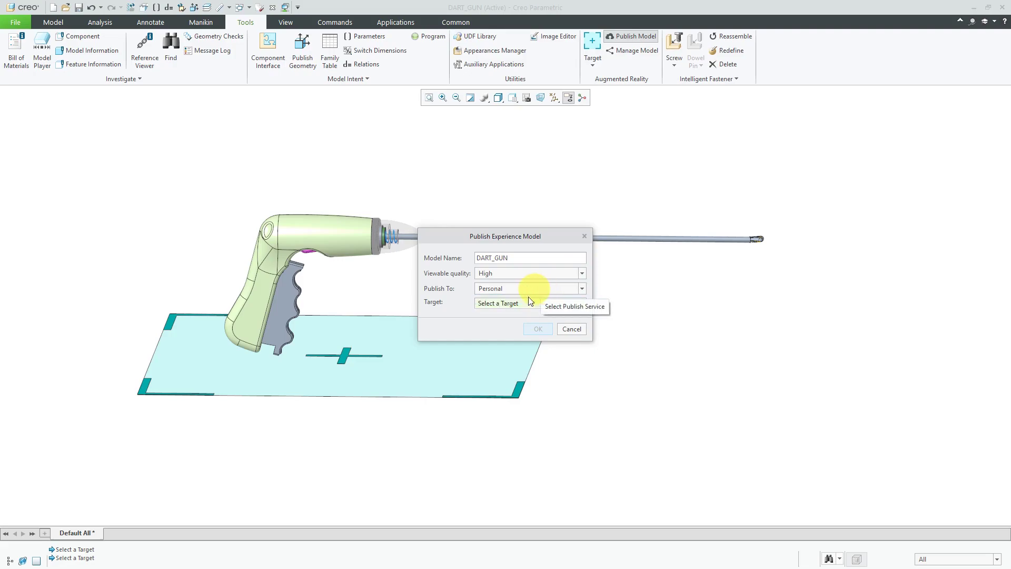
left_click(393, 361)
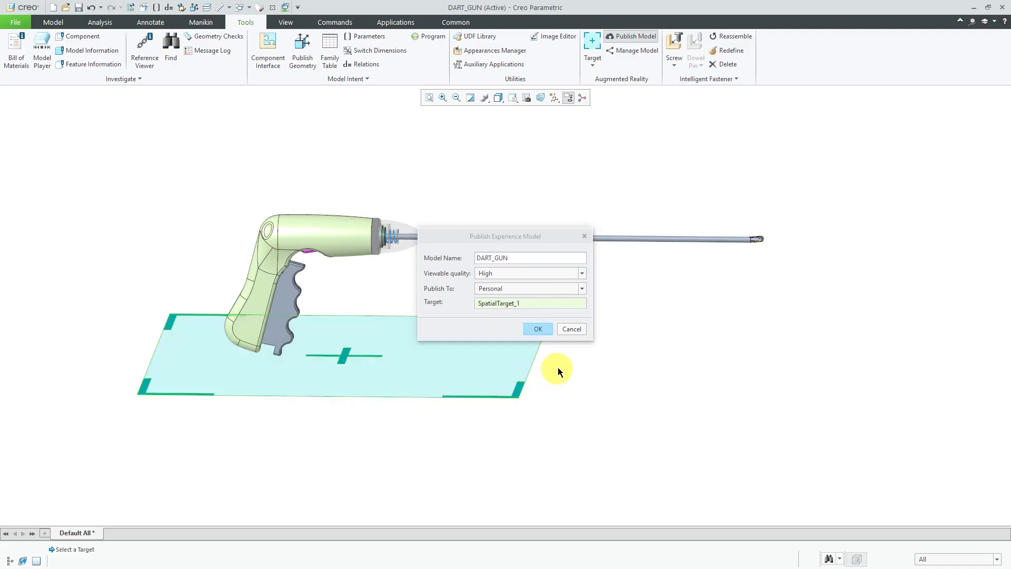
left_click(538, 328)
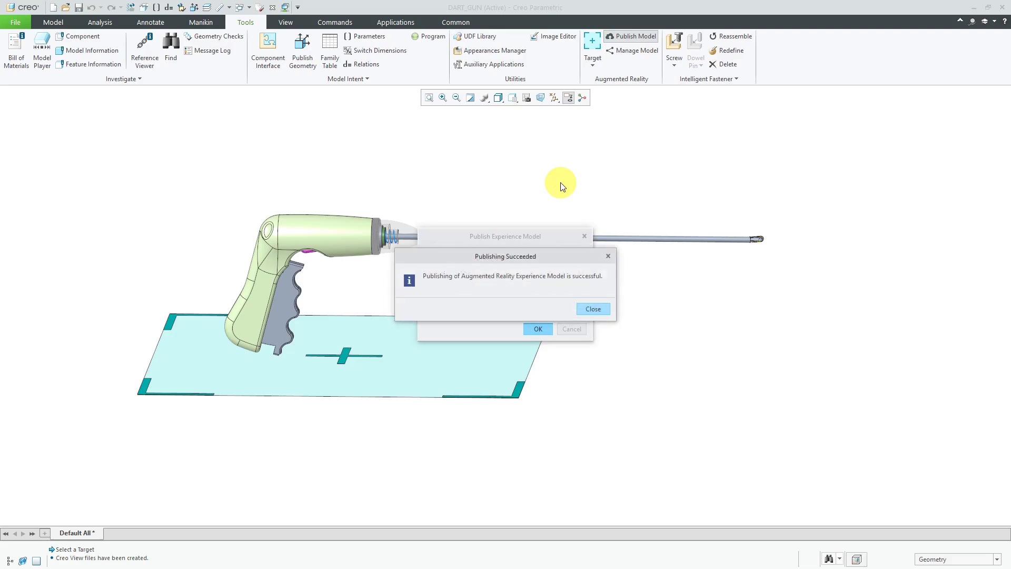
left_click(590, 310)
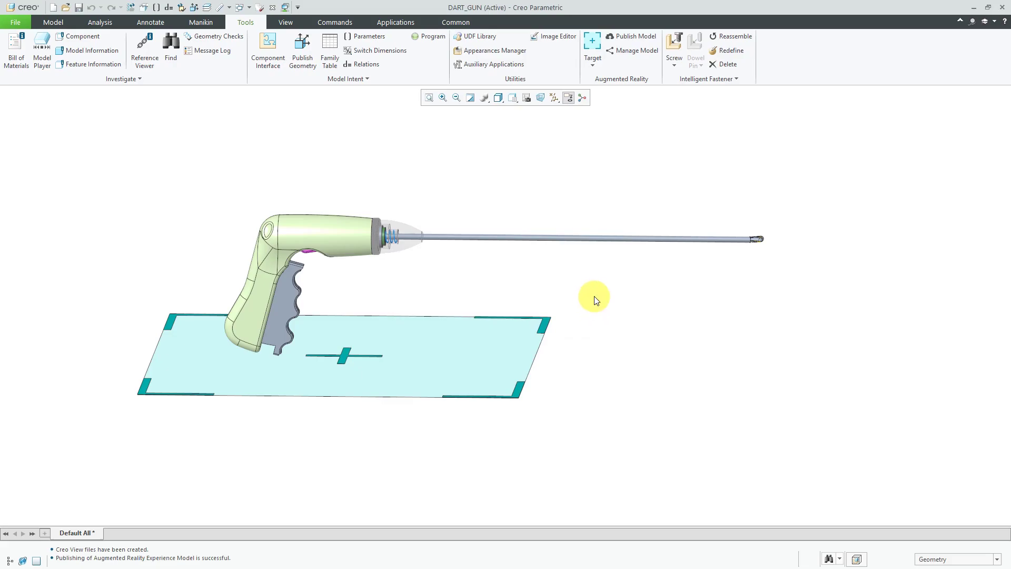
Open the AR Design Share dashboard and copy the dart_gun experience share link.
left_click(643, 53)
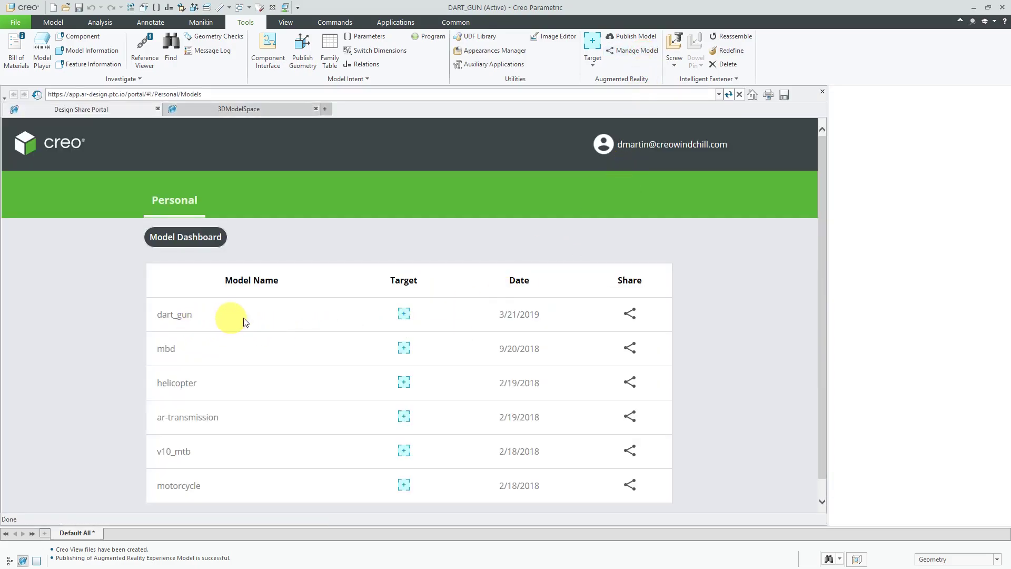
left_click(627, 315)
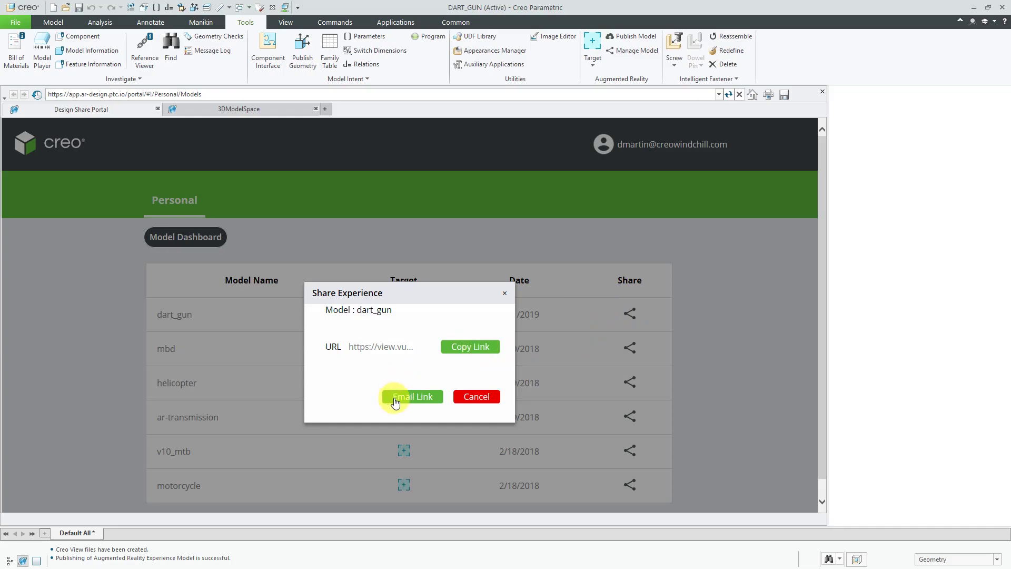
left_click(471, 348)
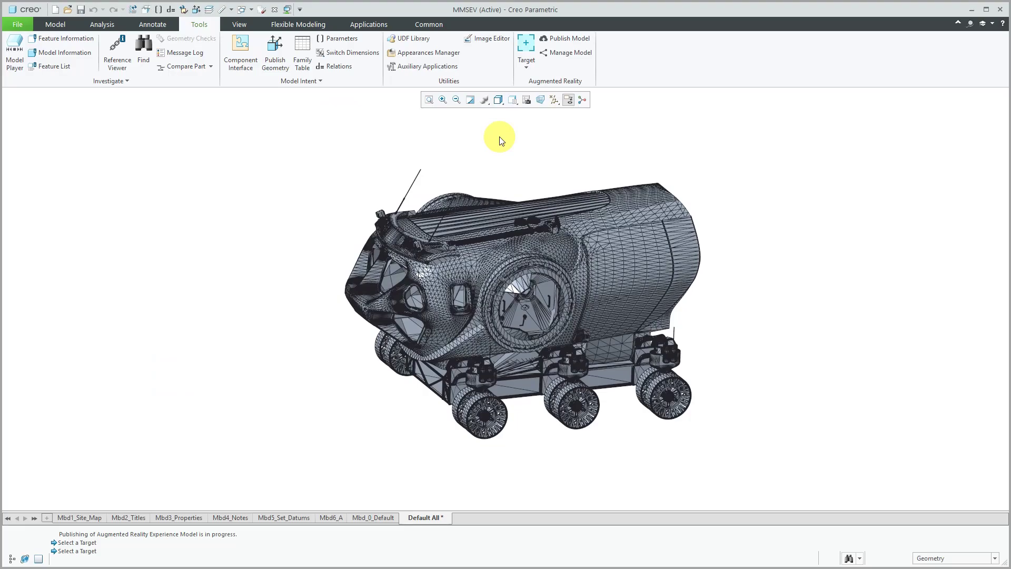
Create a Spatial Target under the MMSEV rover, shifted to Bottom-plane distance 2.24.
left_click(530, 47)
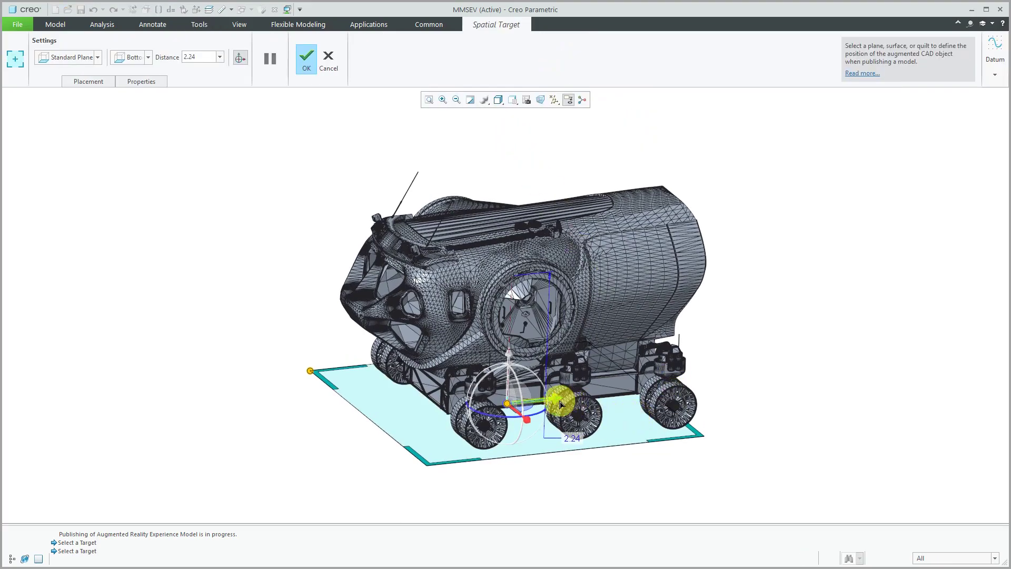
left_click_drag(573, 403, 589, 398)
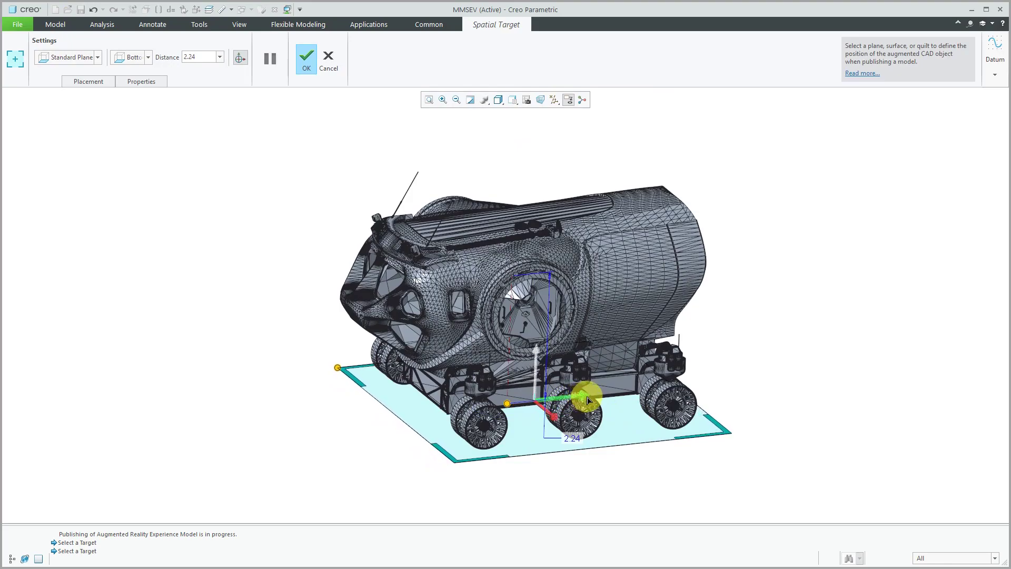
left_click(307, 61)
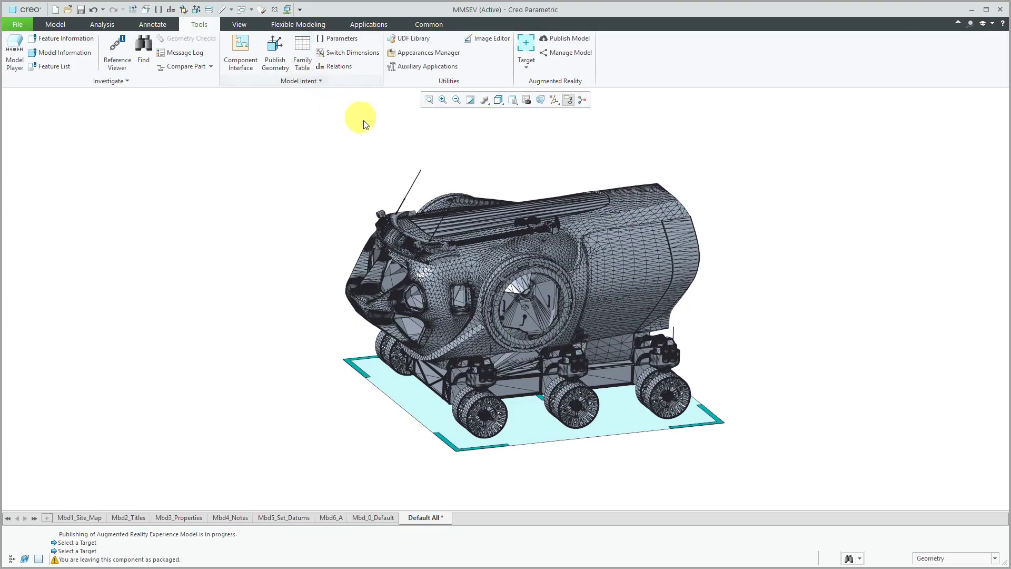
Publish MMSEV with High viewable quality, Personal destination, on SpatialTarget_1.
left_click(578, 46)
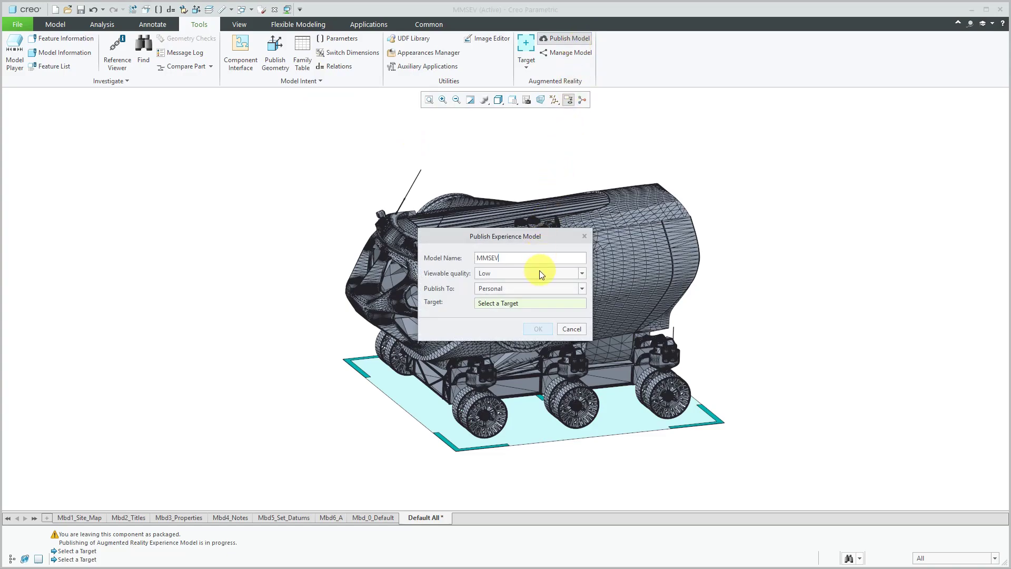
left_click(541, 273)
left_click(527, 303)
left_click(527, 431)
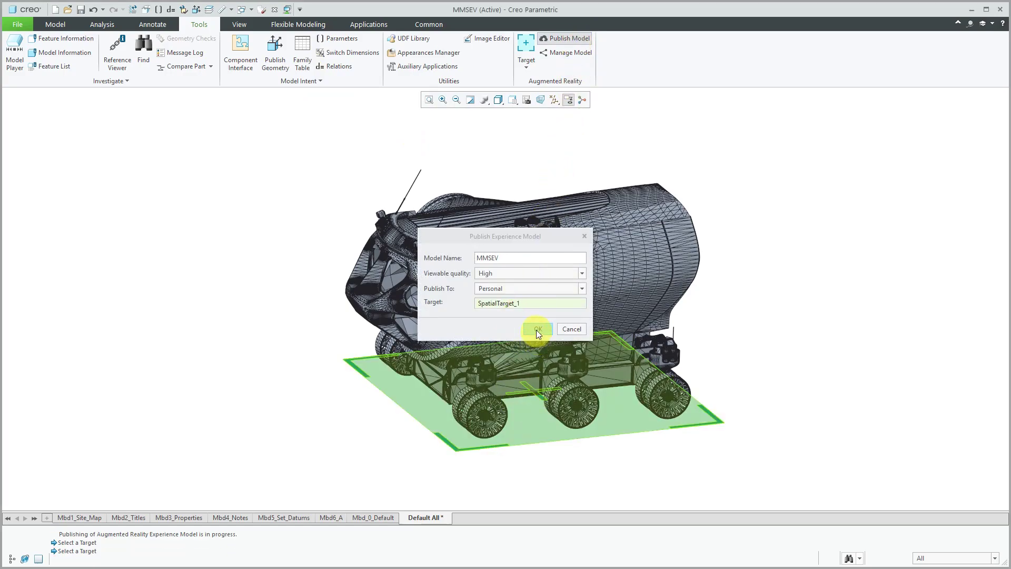
left_click(536, 330)
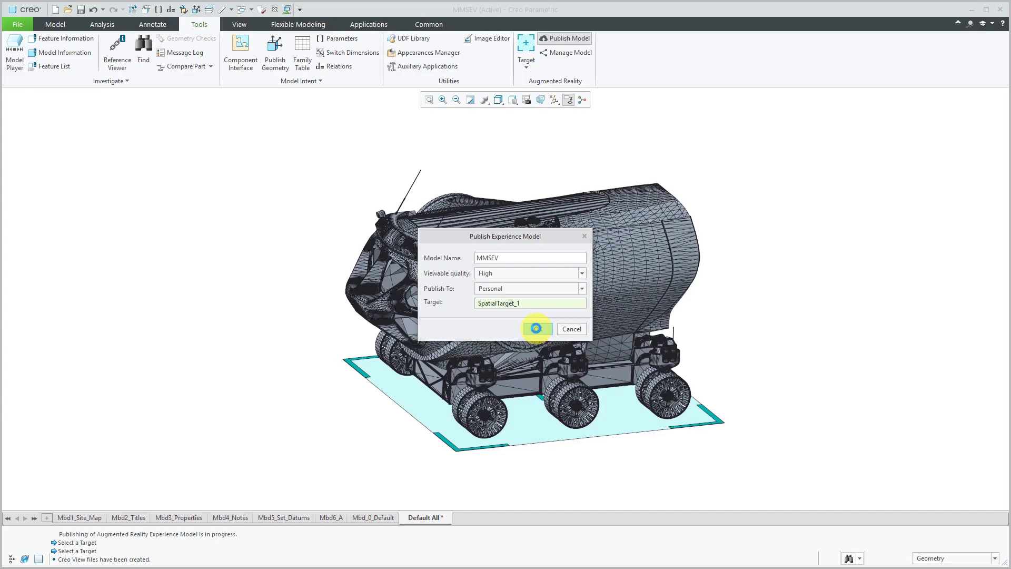
left_click(536, 329)
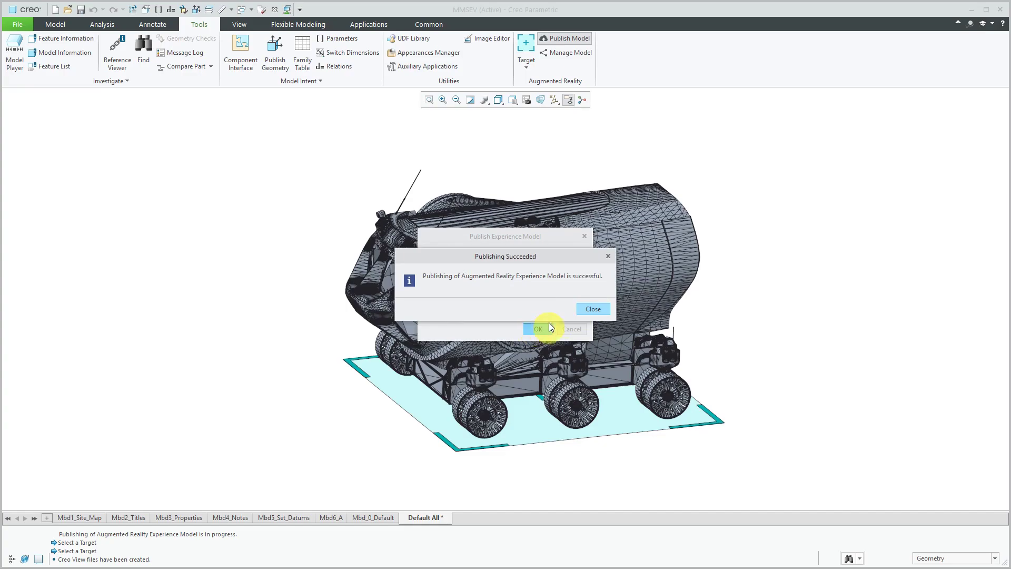
left_click(593, 308)
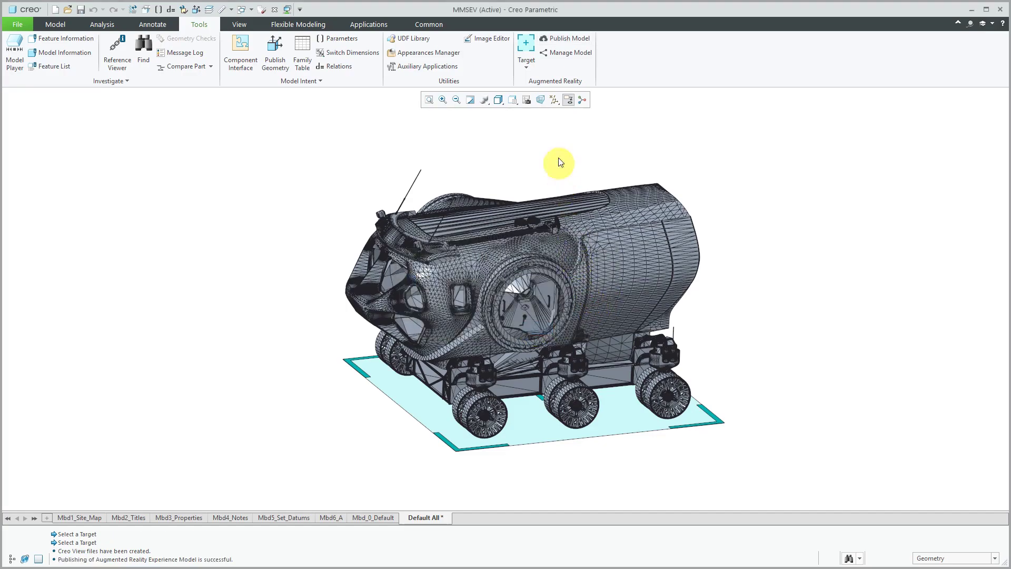
Open the Manage Model dashboard in Creo's embedded AR browser pane.
left_click(572, 53)
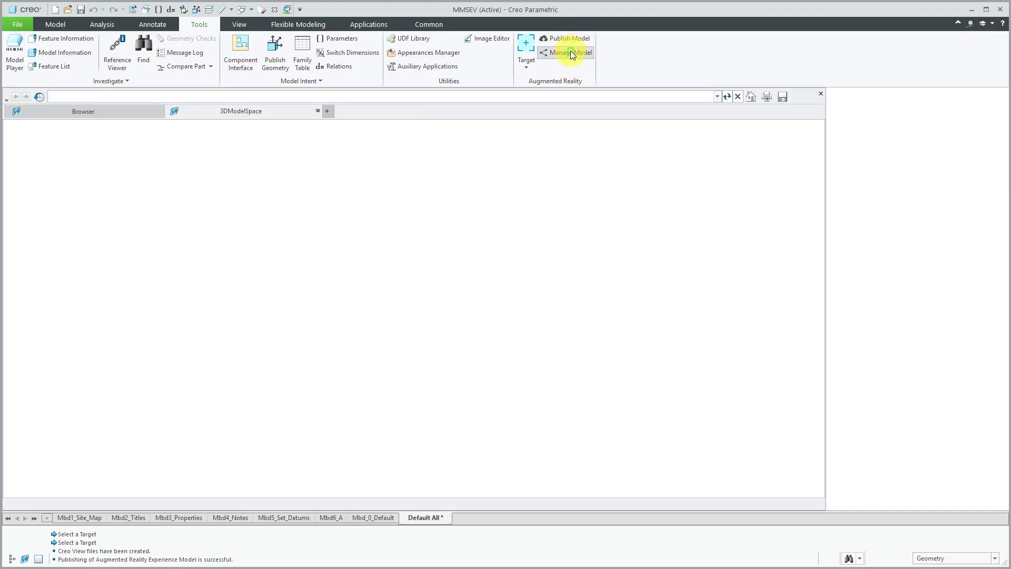